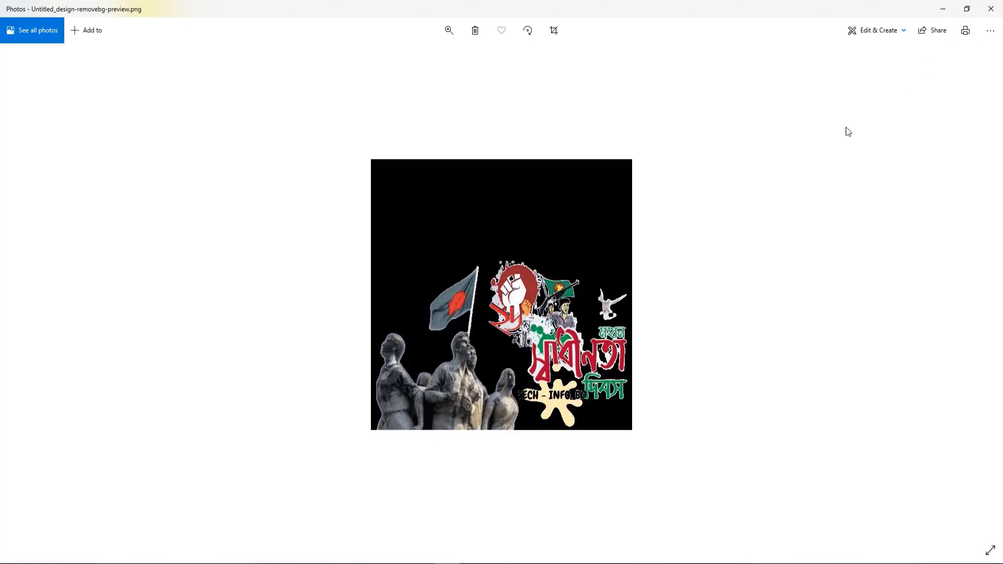
- Close the picture preview and its folder window, and start creating a new frame from the Facebook Frame Studio page
click(991, 9)
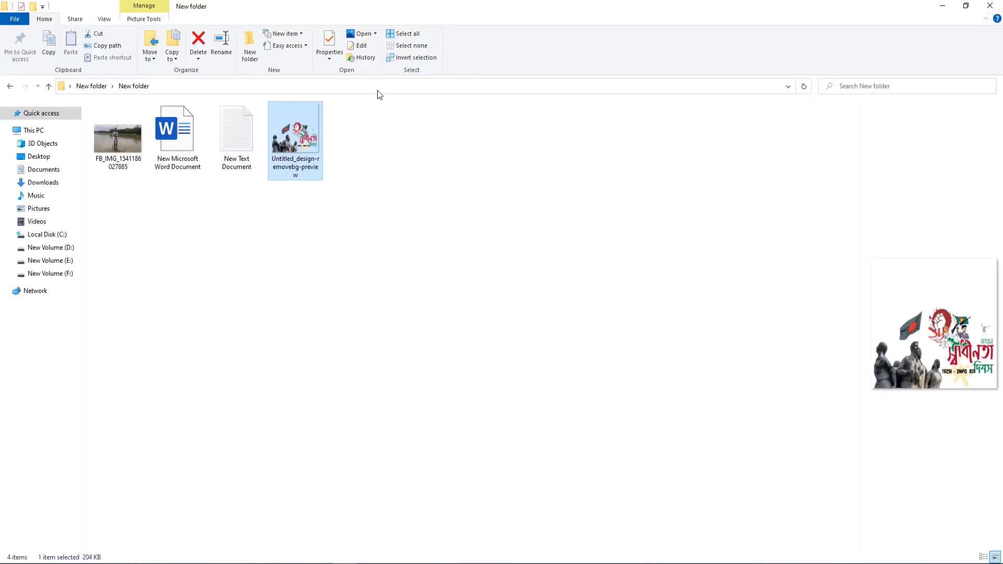
click(991, 6)
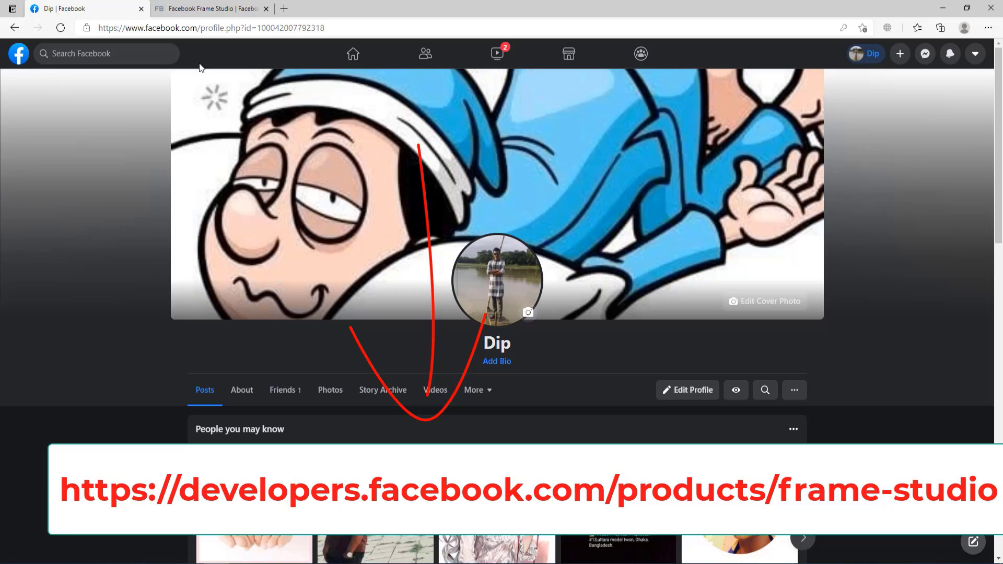
click(264, 10)
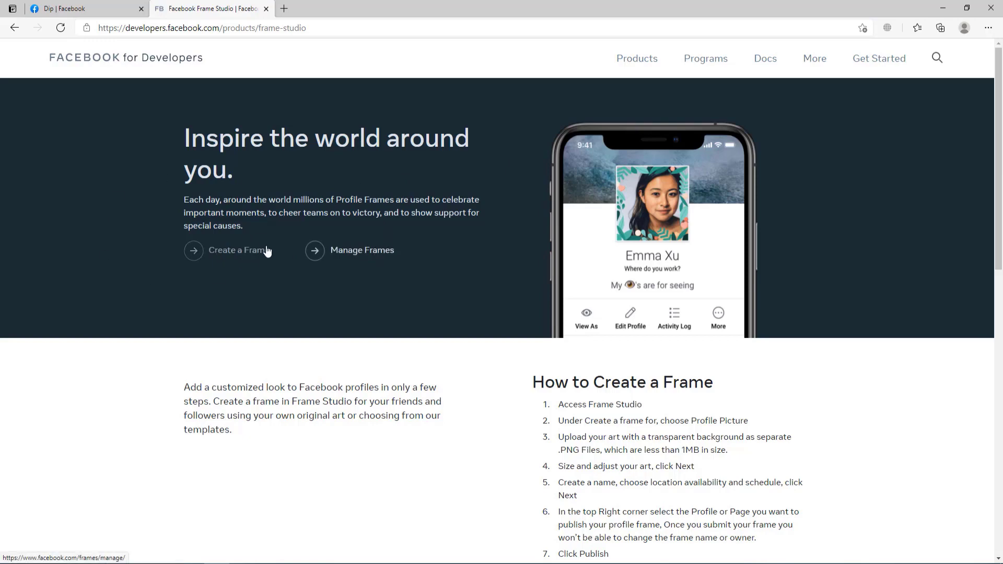
click(240, 254)
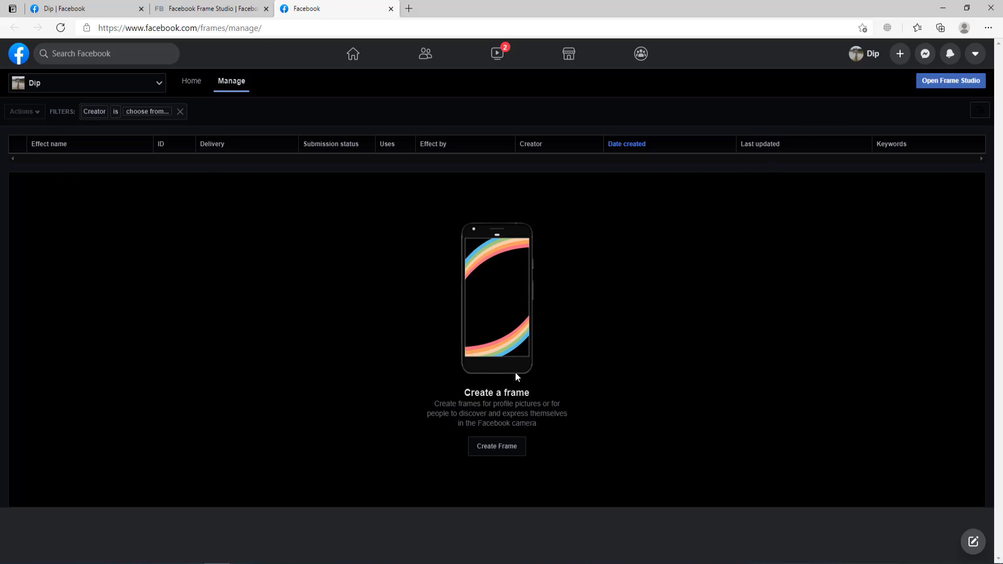
click(502, 450)
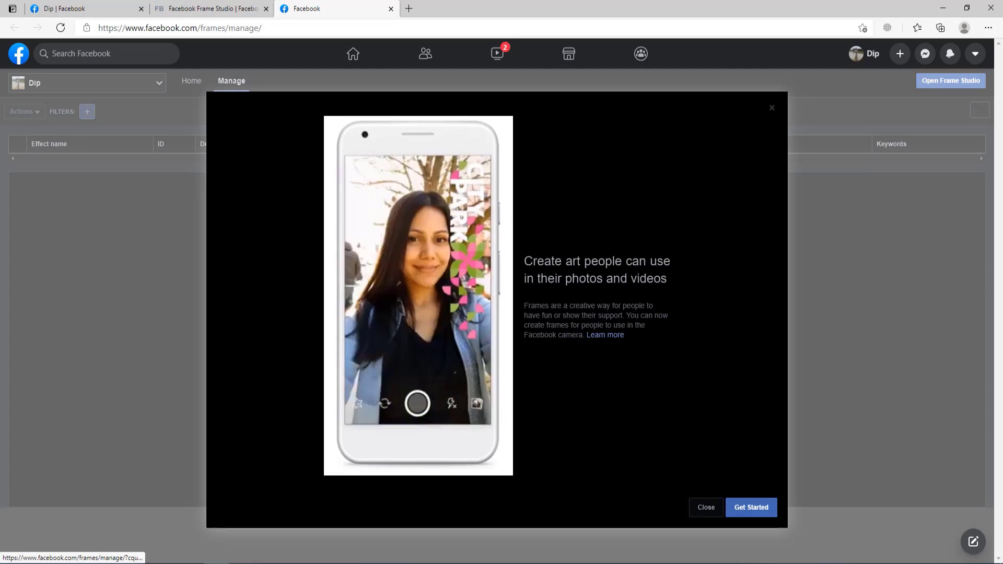
click(757, 509)
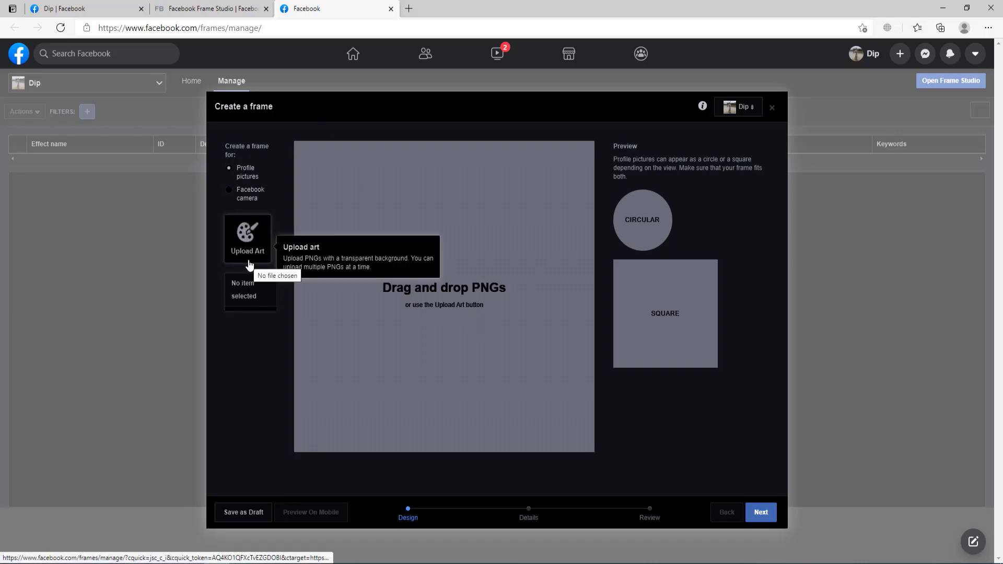
- Upload the transparent image Untitled_design-removebg-preview as the art for the profile picture frame
click(248, 244)
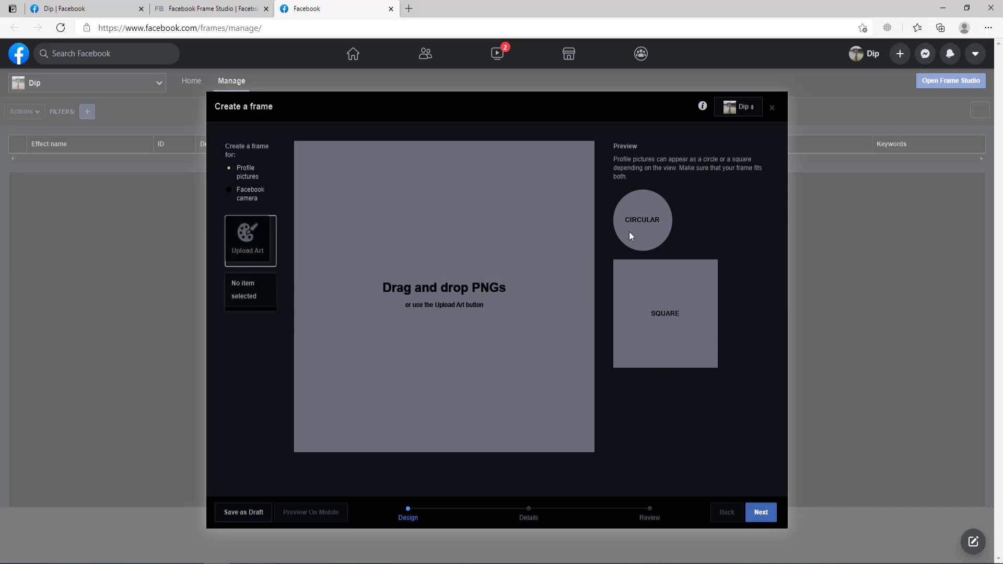
mouse_move(643, 210)
mouse_move(665, 322)
click(252, 244)
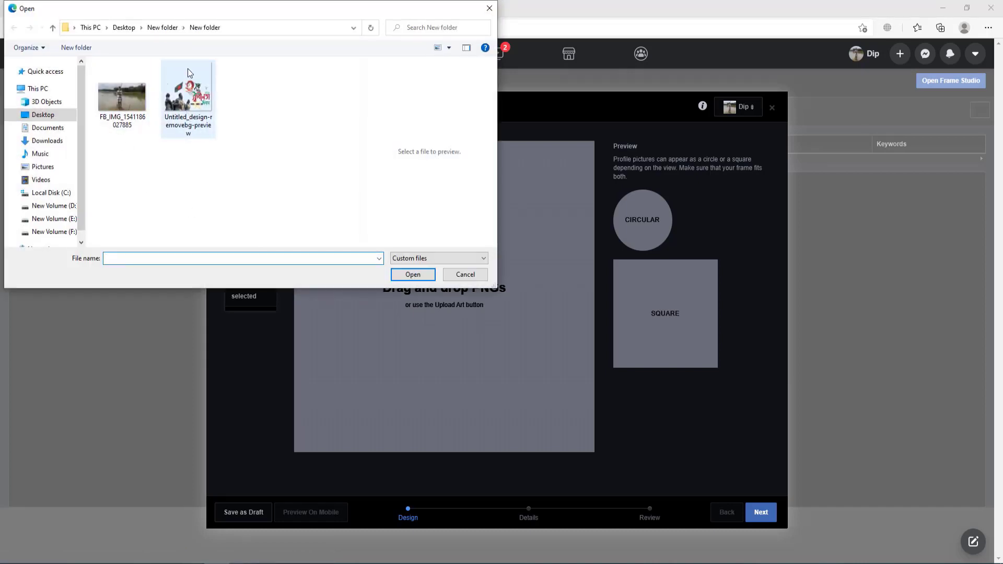
click(190, 93)
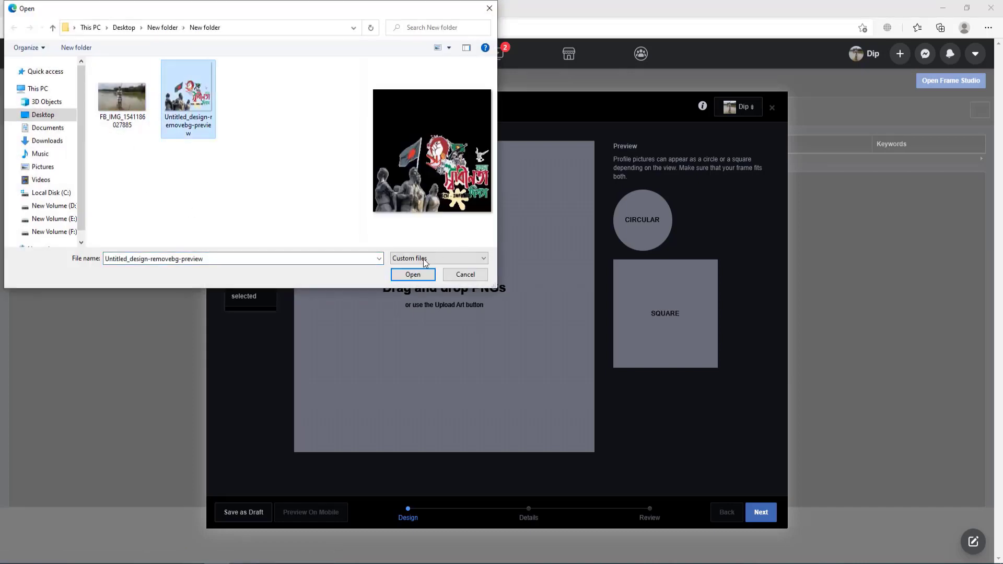
click(412, 274)
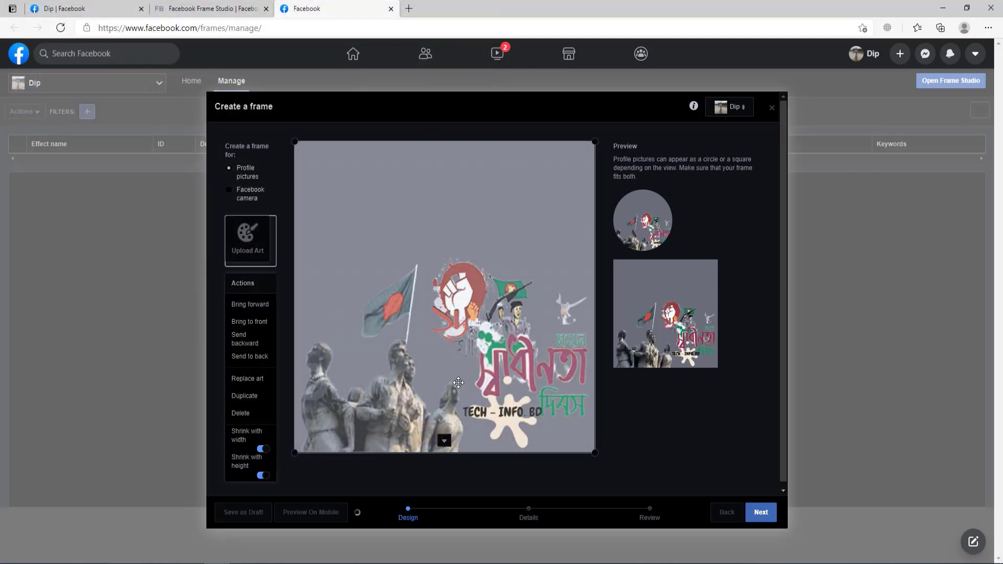
- Shrink the uploaded artwork from both lower corners and move it down toward the bottom edge of the canvas
mouse_move(640, 232)
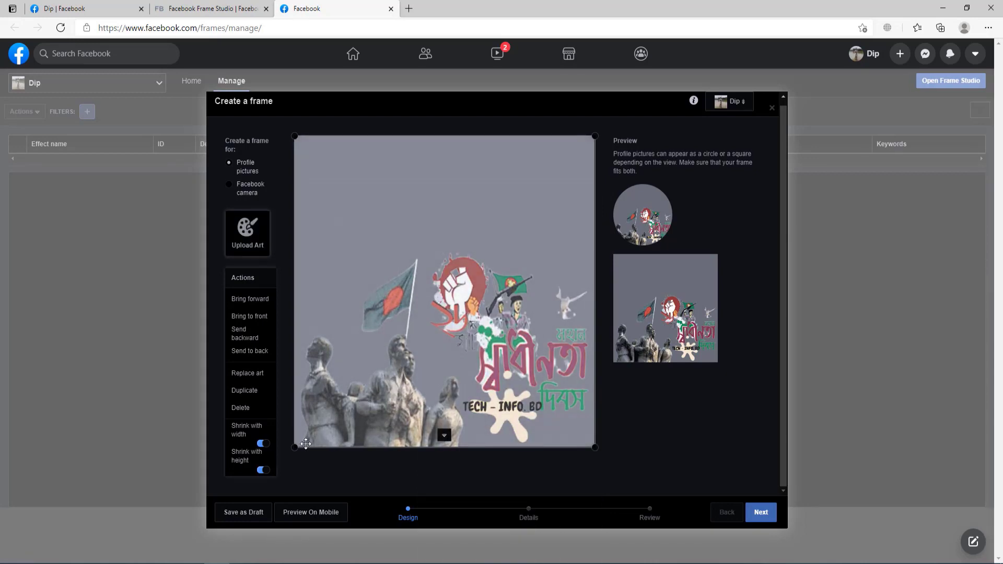
drag(298, 444, 325, 412)
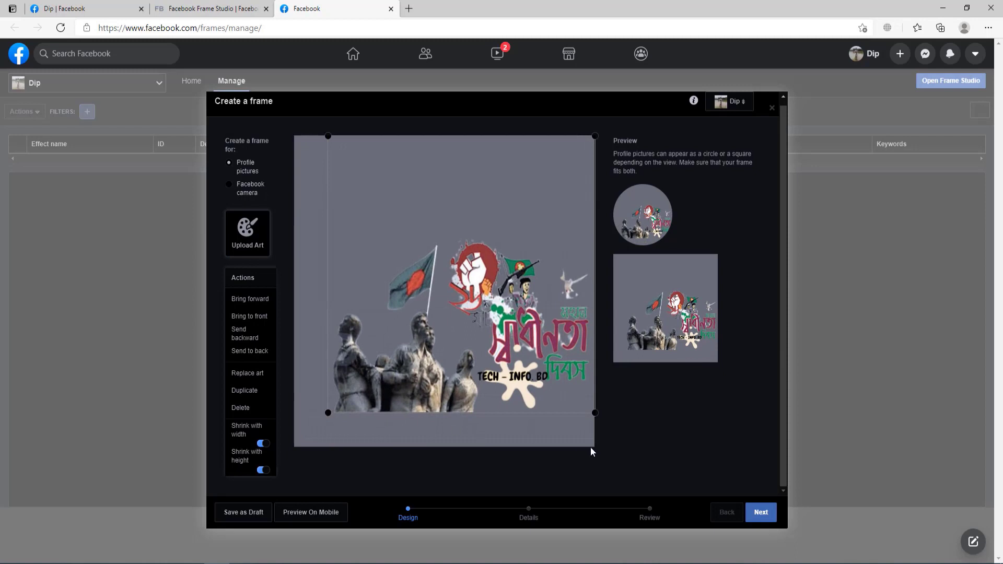
drag(595, 412, 555, 372)
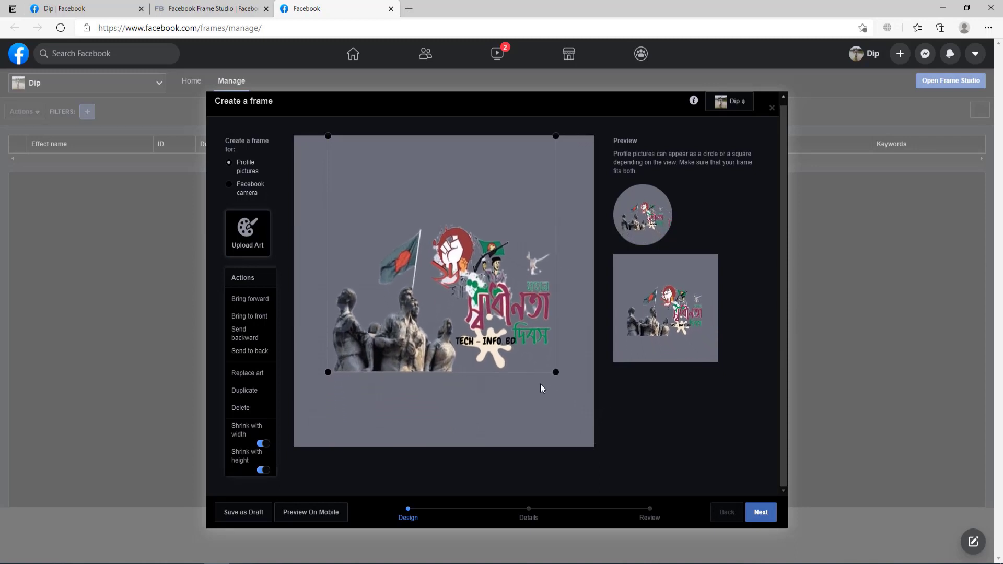
drag(474, 327, 462, 396)
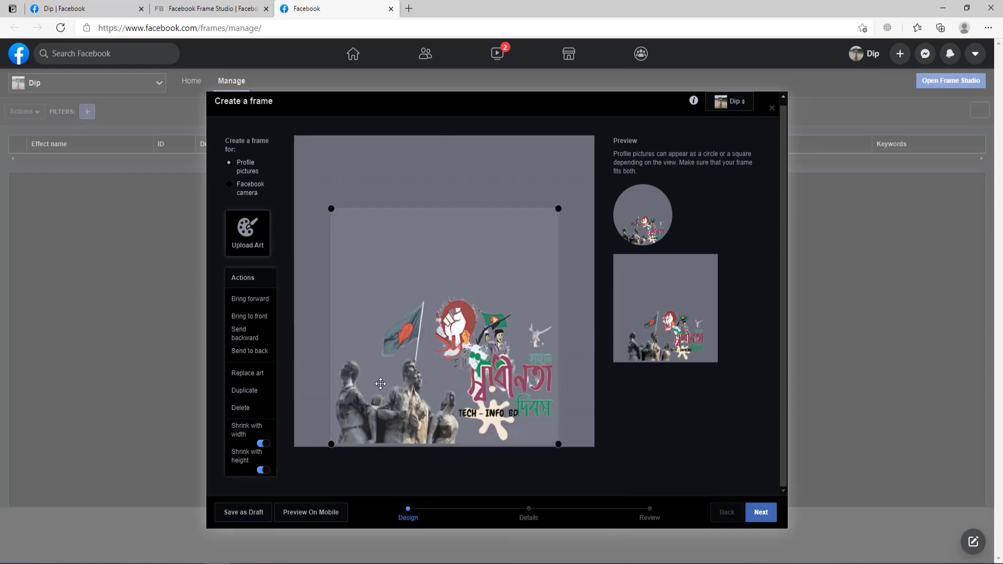
- Fine-tune the artwork's size, align it with the canvas's bottom edge inside the circular preview, and deselect it
drag(395, 402, 343, 432)
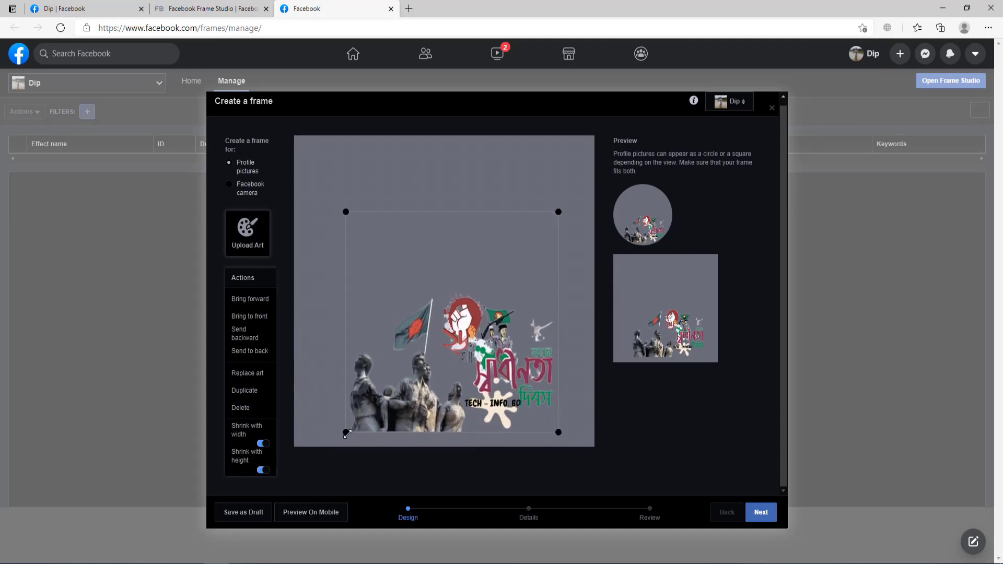
drag(558, 434, 553, 426)
drag(479, 399, 475, 420)
mouse_move(644, 220)
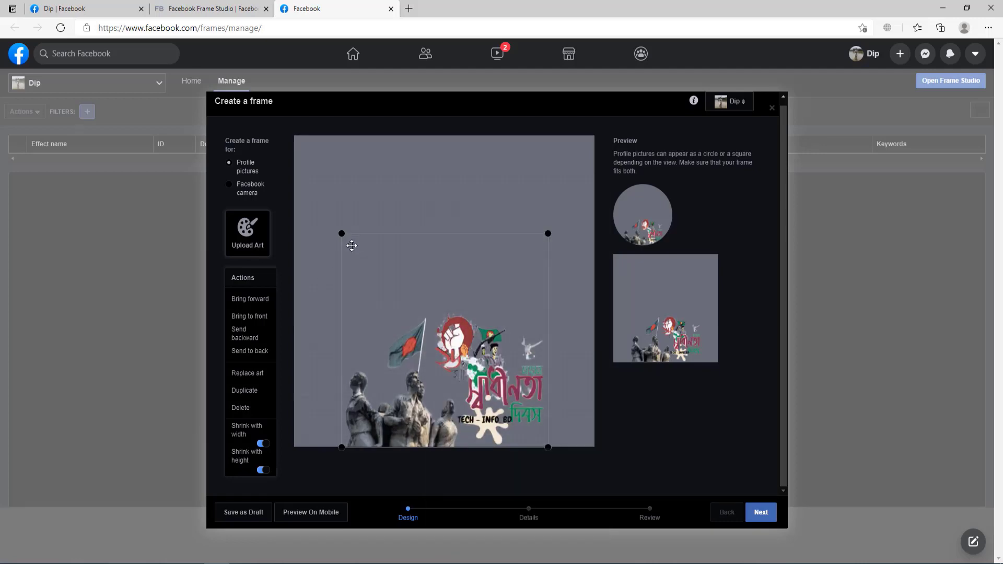
drag(333, 225, 336, 224)
mouse_move(680, 342)
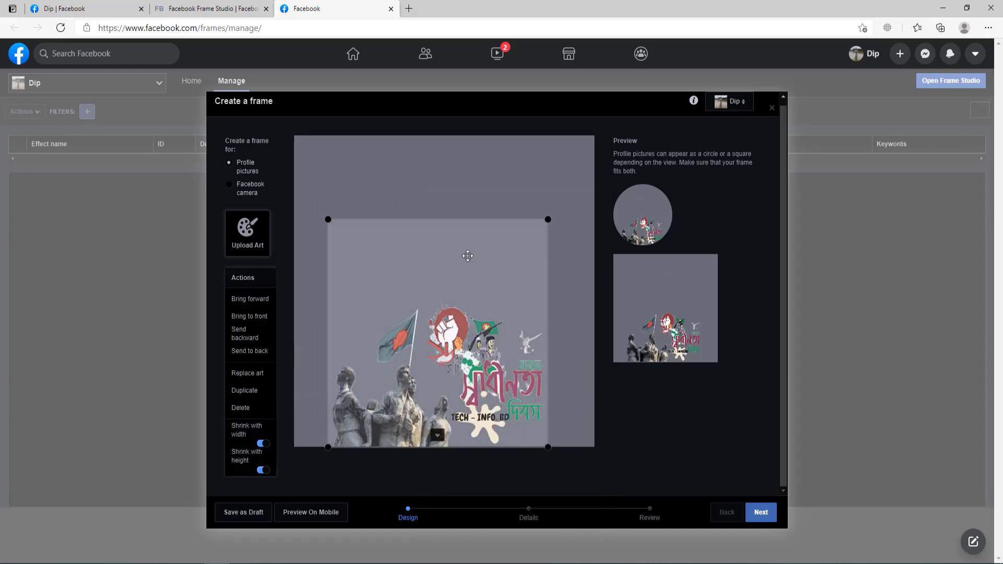
click(356, 465)
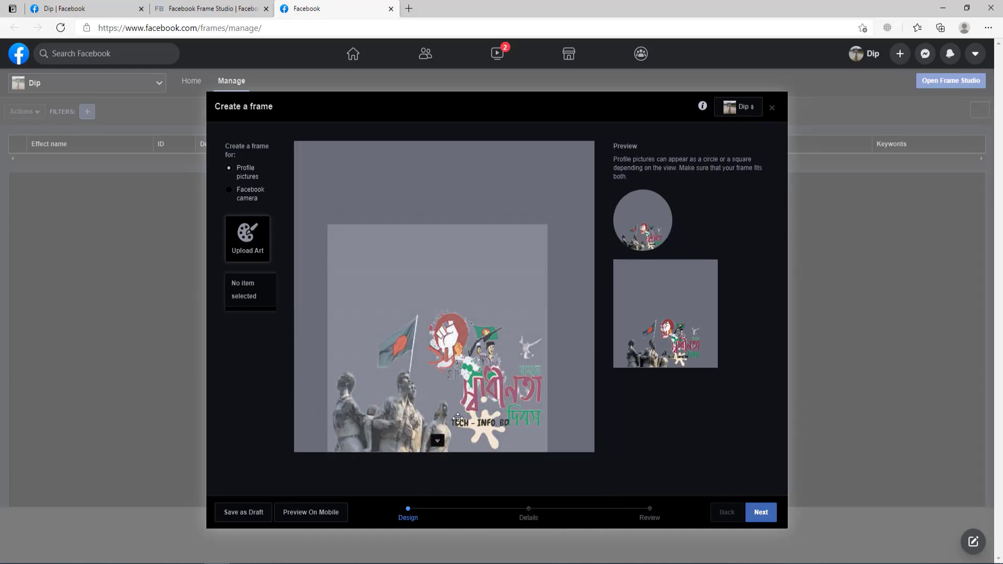
- Continue to the frame details, enter the profile's name as the frame name, and add the same name as a keyword
click(770, 514)
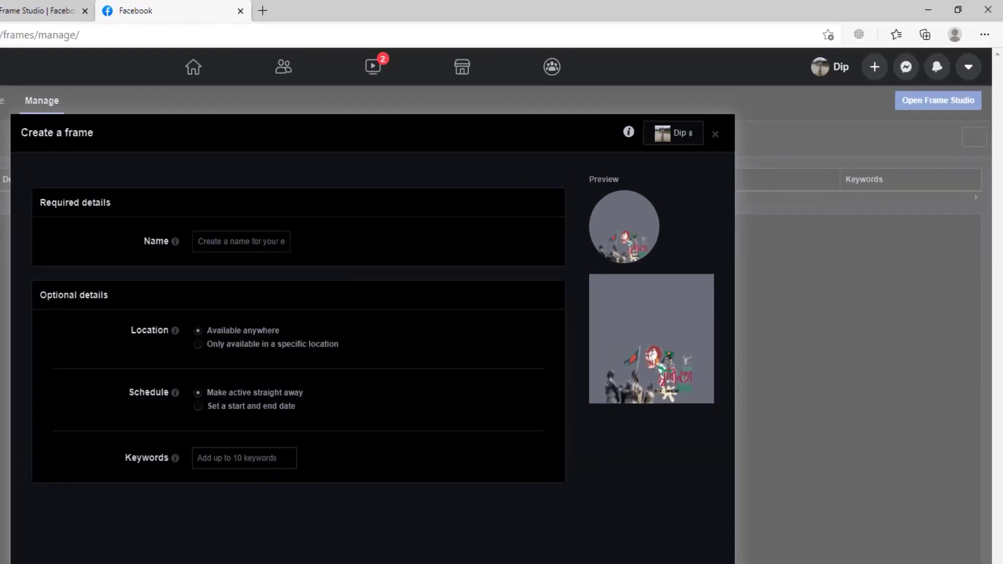
click(209, 242)
text(Dip)
click(219, 458)
text(Dip)
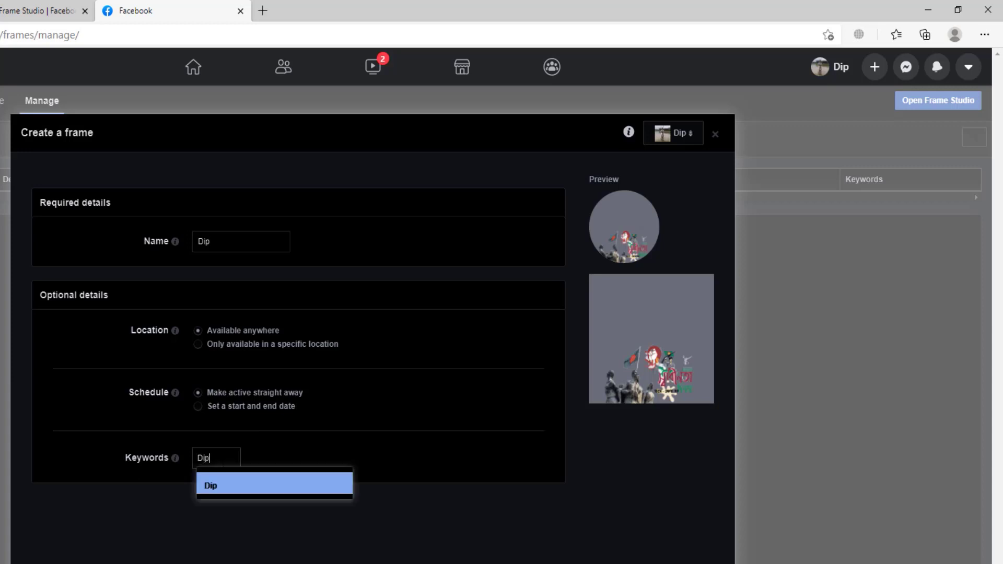
text(,)
key(Return)
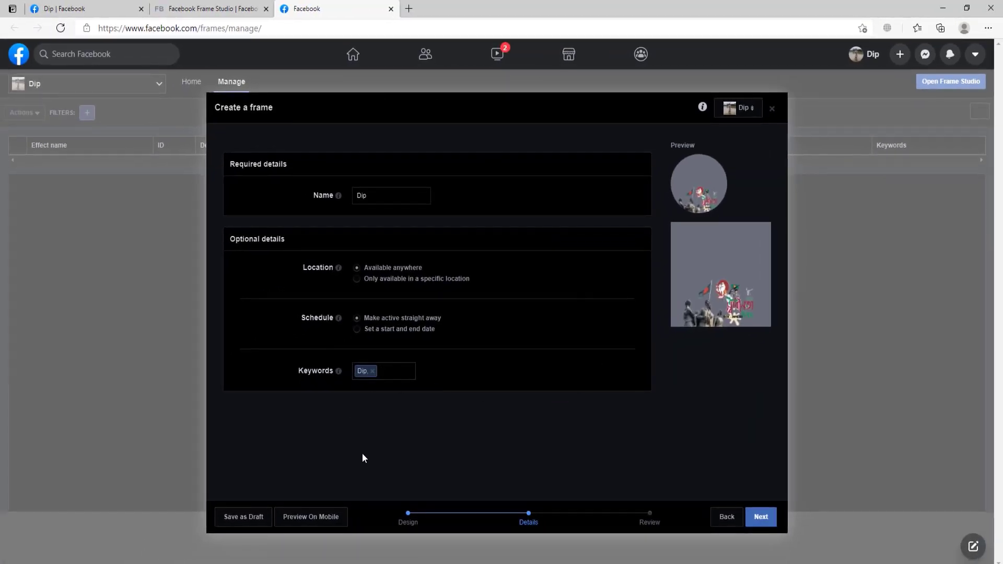
- Continue to the review, publish the frame and confirm its submission
click(761, 517)
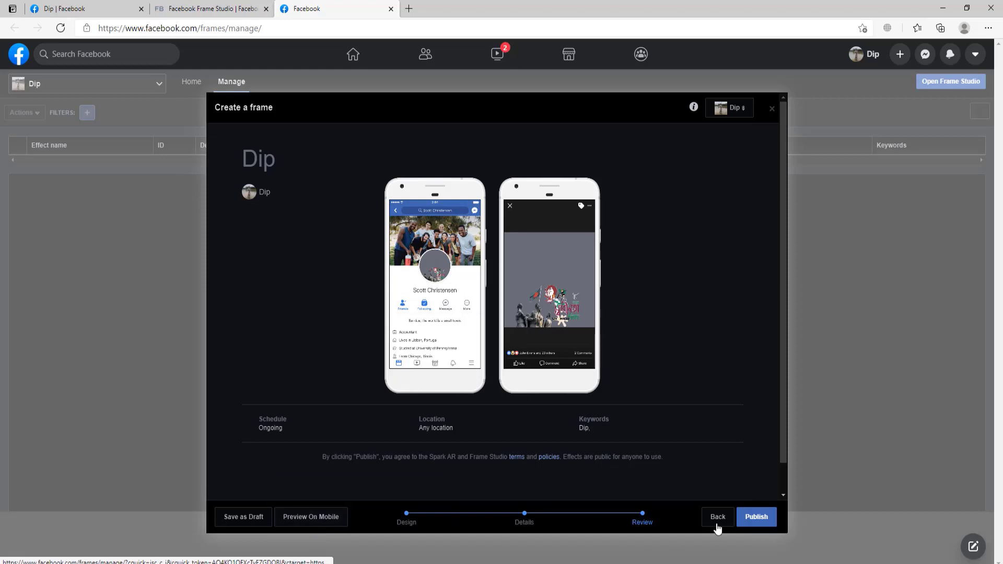
click(756, 517)
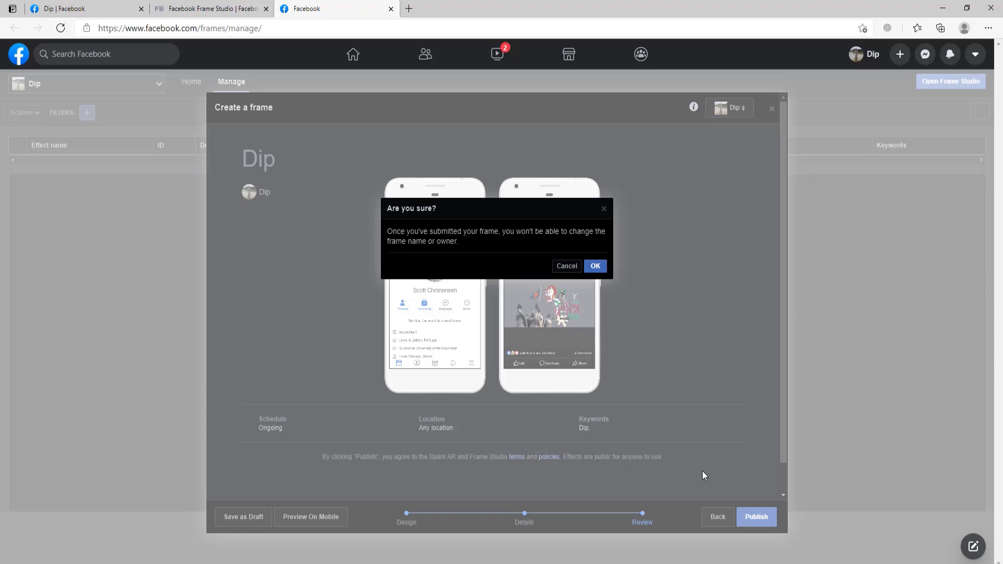
click(595, 267)
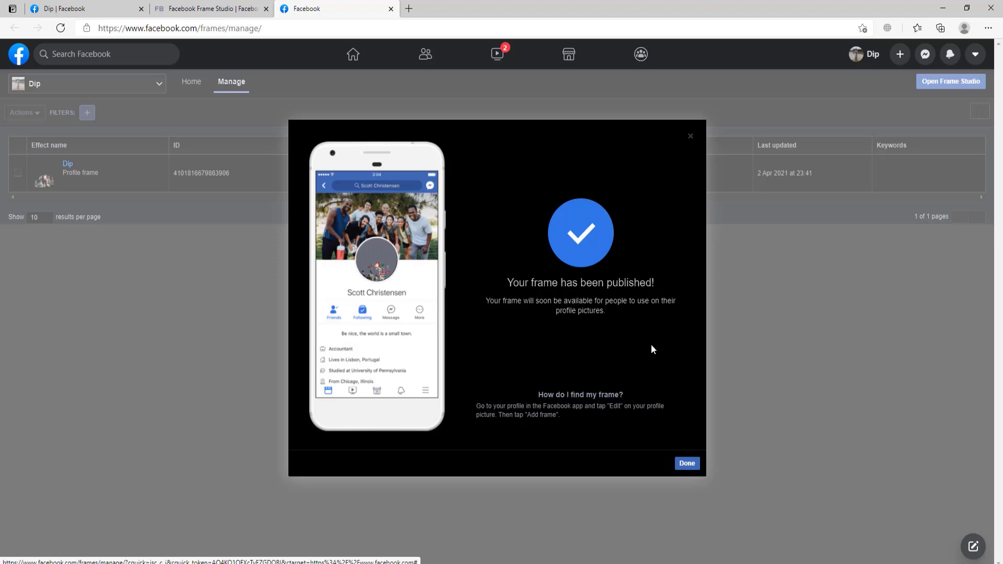
click(687, 464)
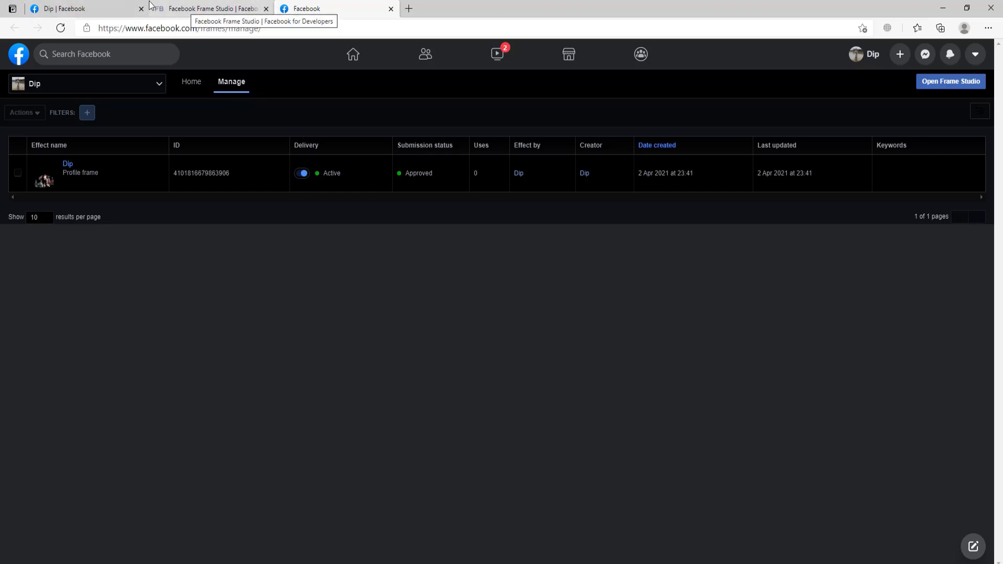
- Close both Frame Studio tabs and return to the Facebook profile page
click(95, 8)
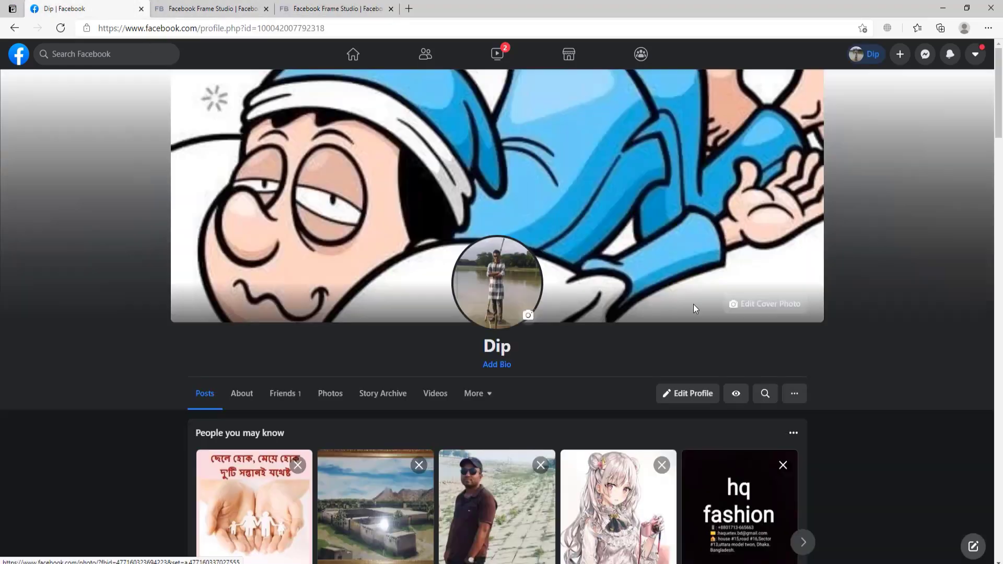
click(363, 5)
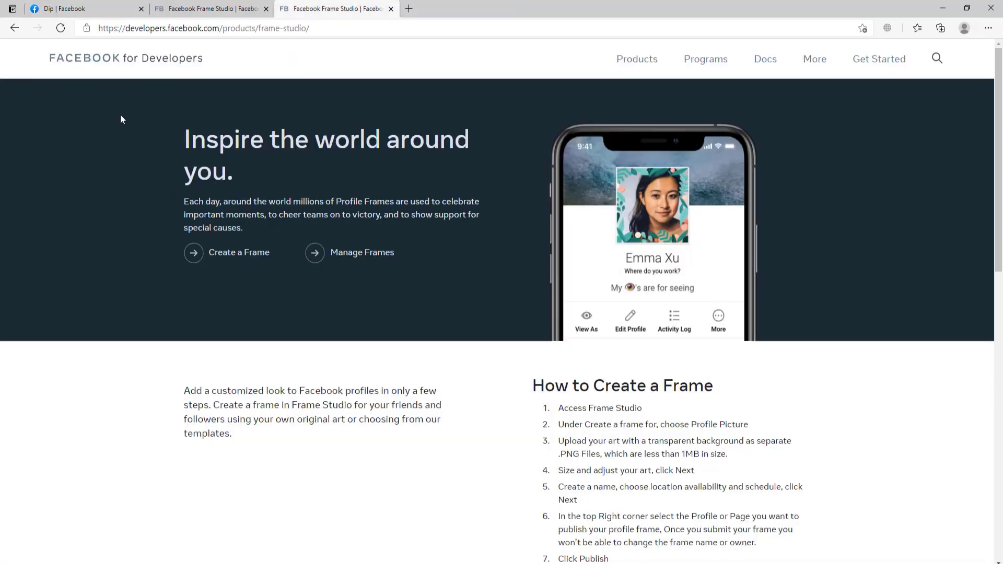
click(391, 9)
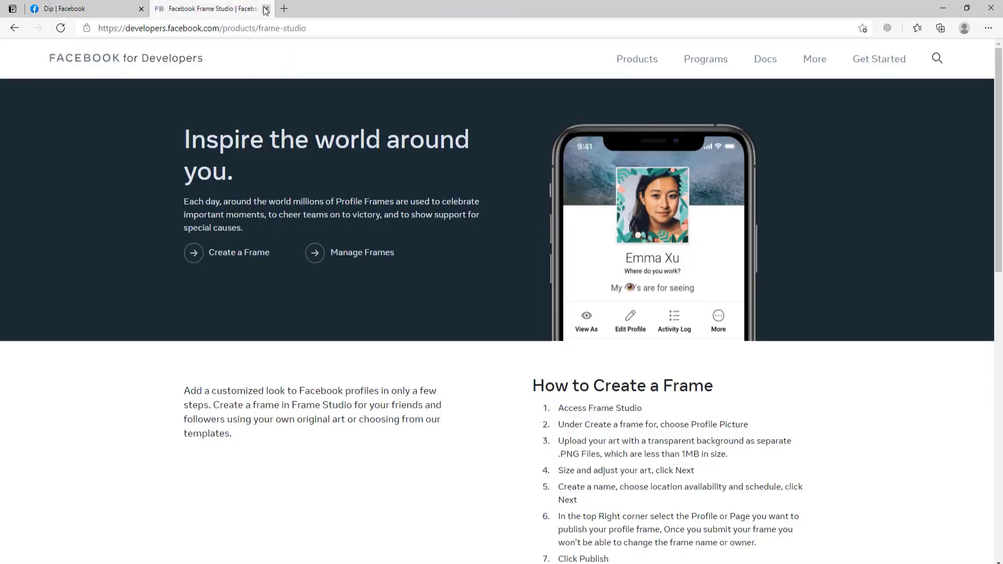
click(266, 8)
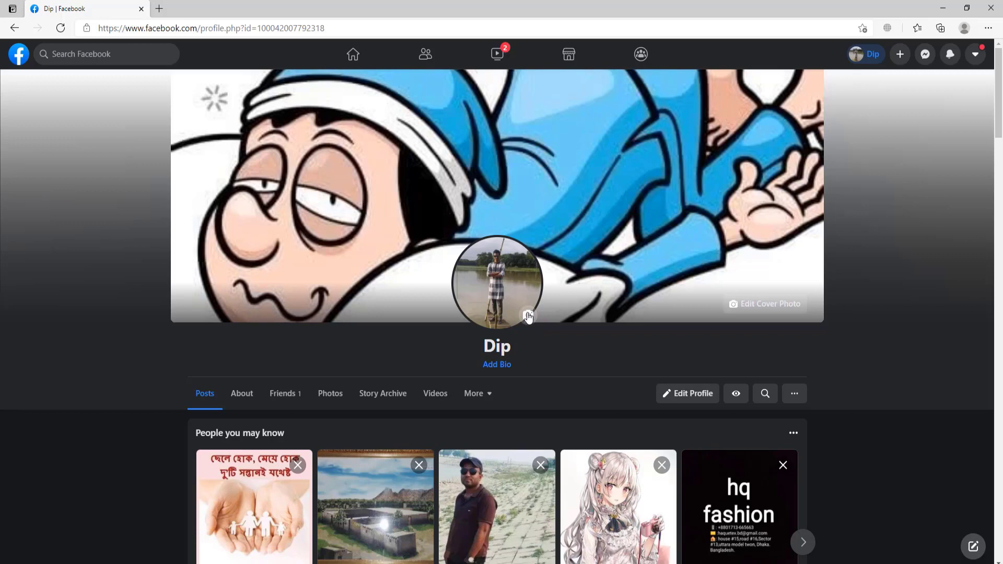
- Start adding a frame to the profile picture, search for the published frame by its name and select it
click(528, 316)
click(578, 175)
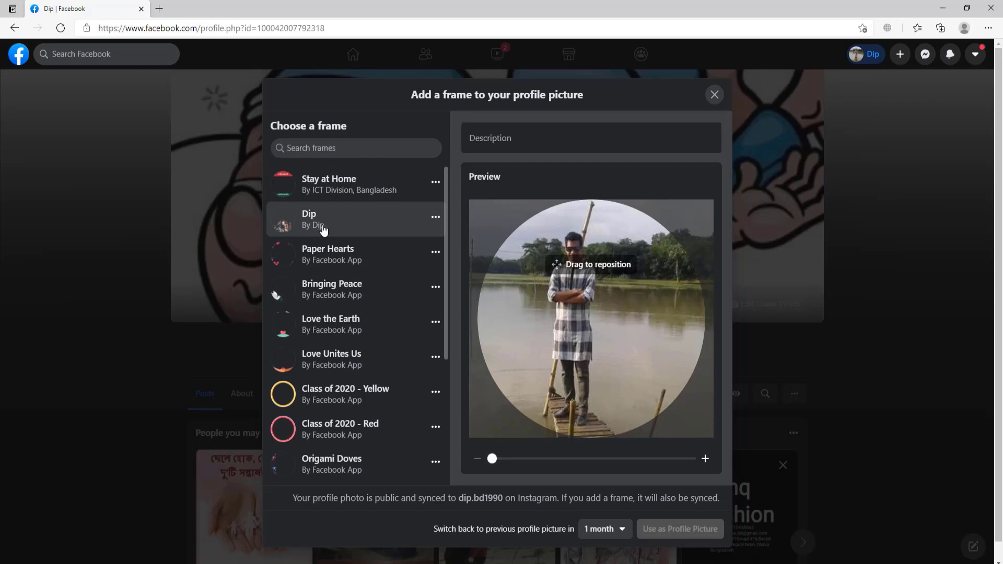
click(307, 147)
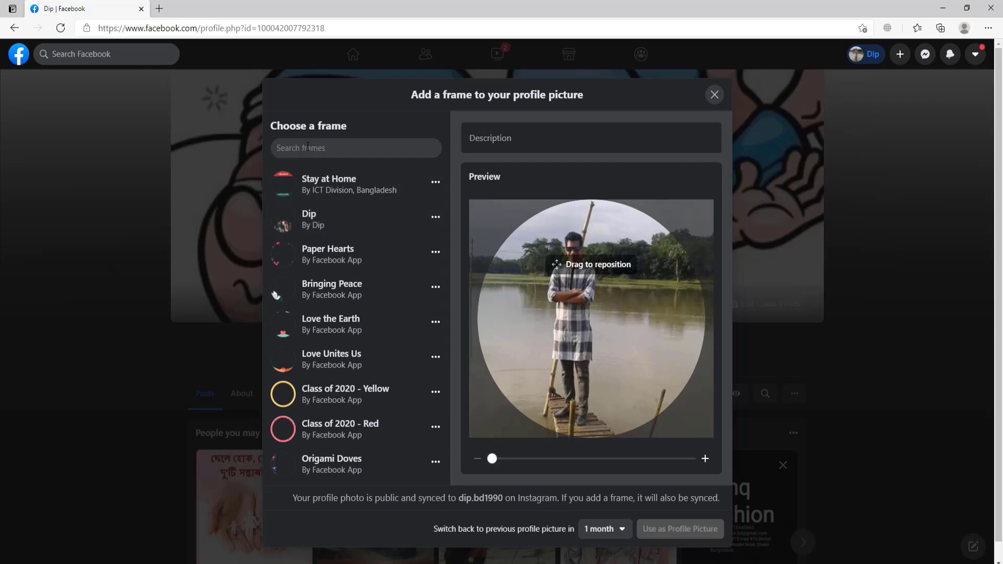
text(Dip)
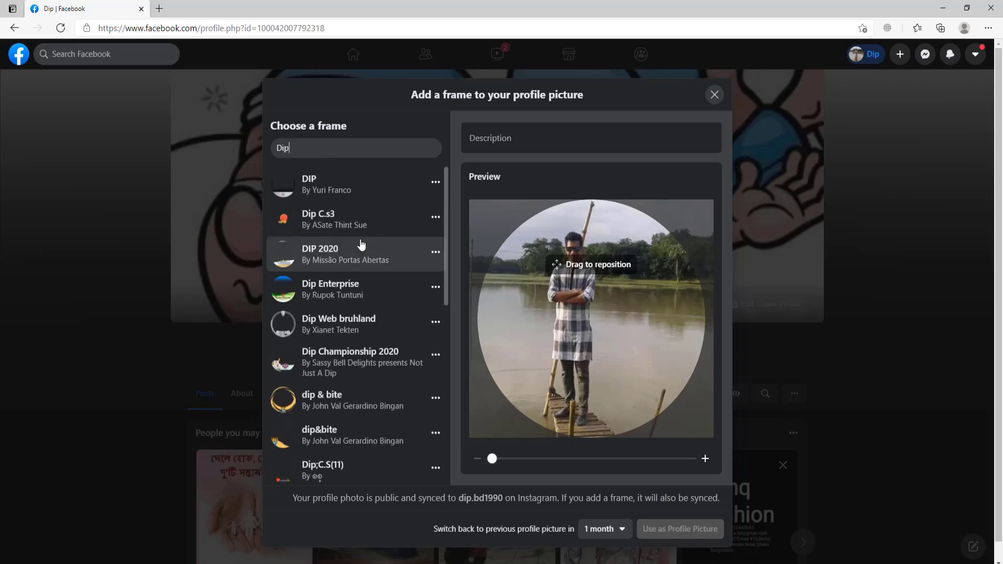
scroll(360, 246, down, 3)
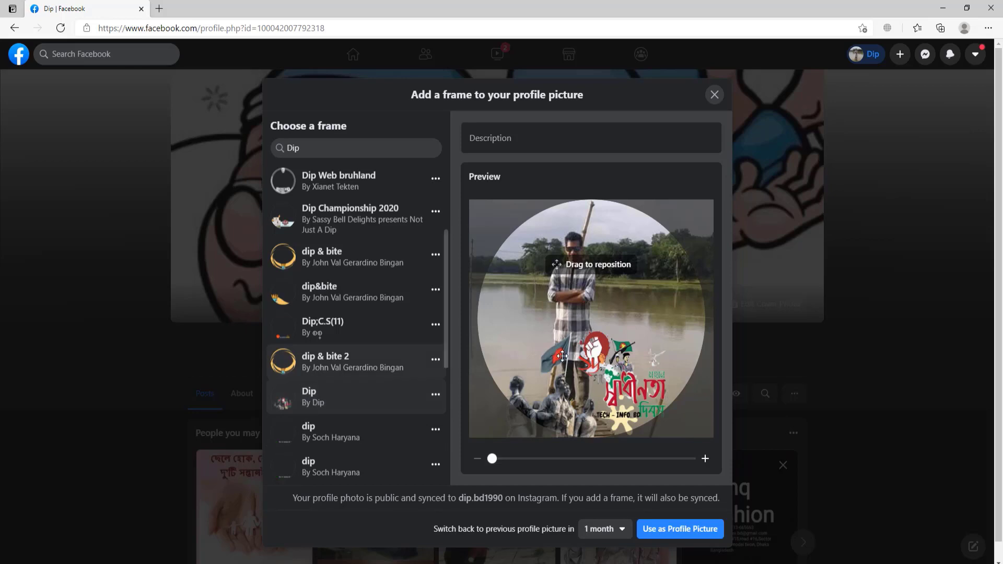
- Reposition the photo under the frame and apply it as the profile picture, switching back to the previous one in 1 day
drag(584, 345, 582, 362)
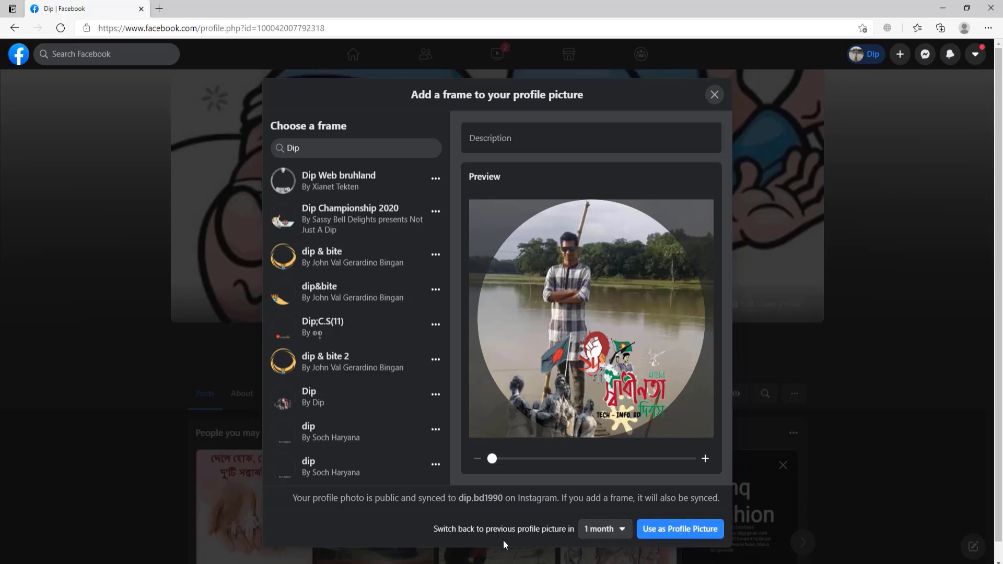
click(621, 539)
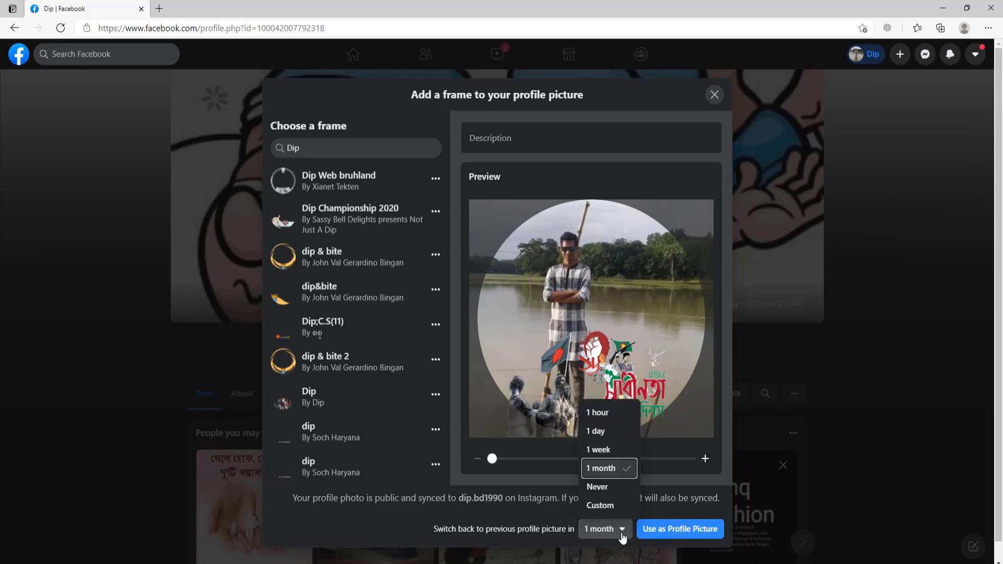
click(622, 538)
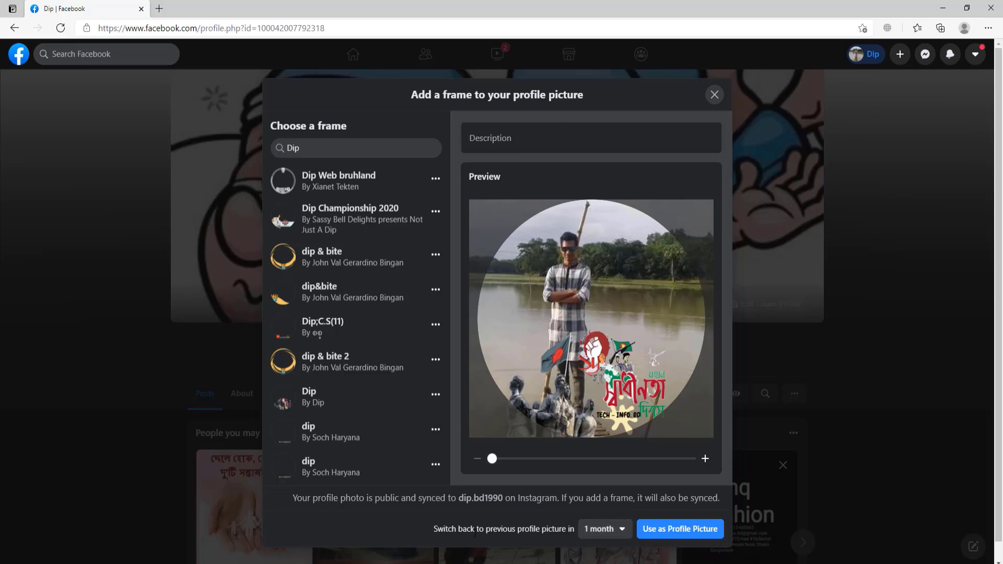
click(616, 529)
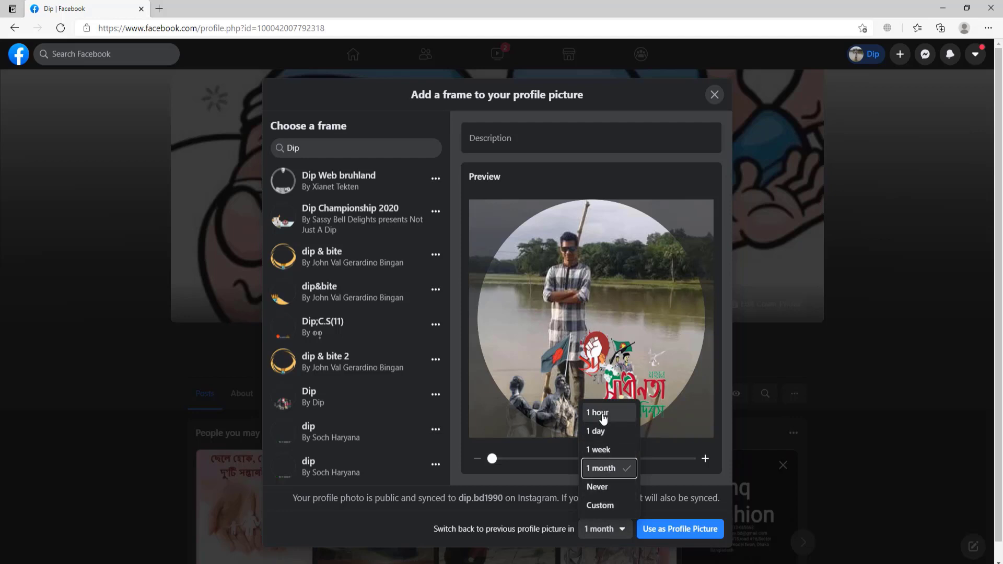
click(599, 433)
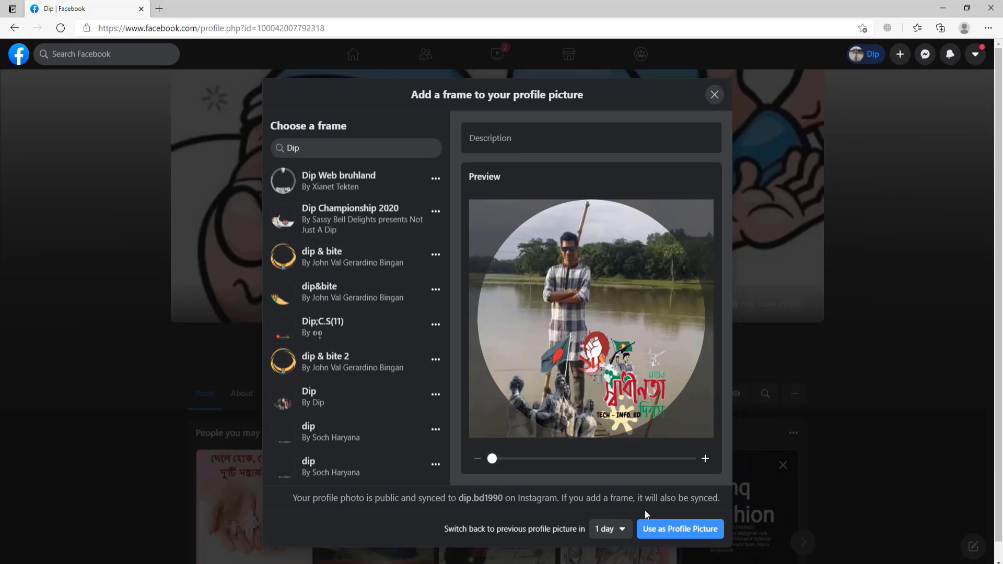
click(695, 531)
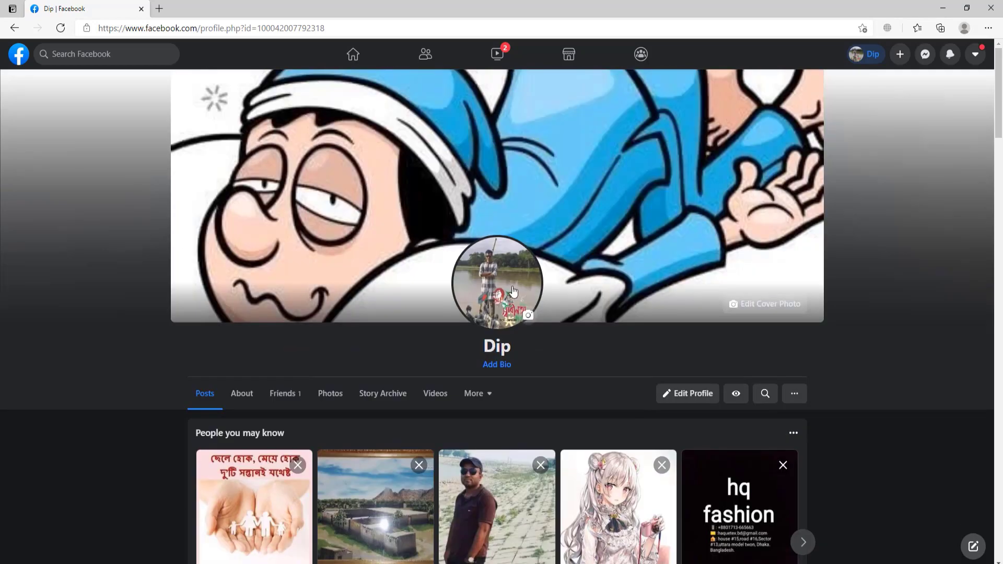
- View the new framed profile picture at full size and return to the profile page
click(485, 305)
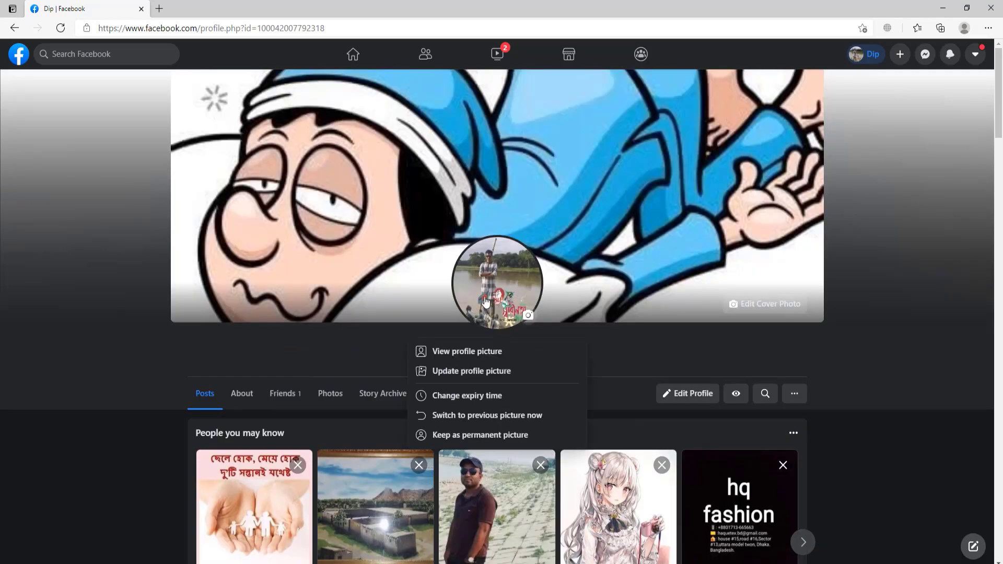
click(481, 353)
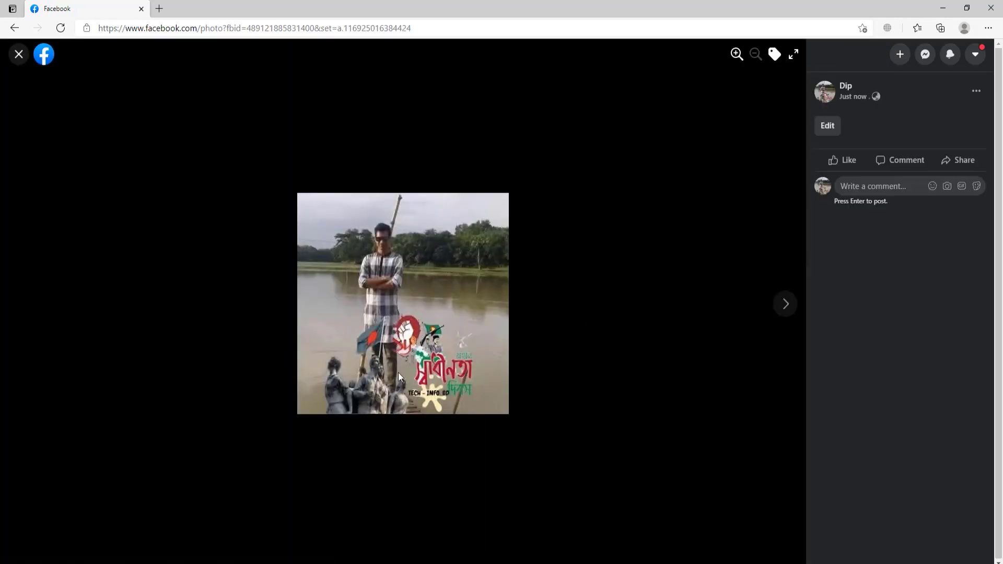
click(15, 60)
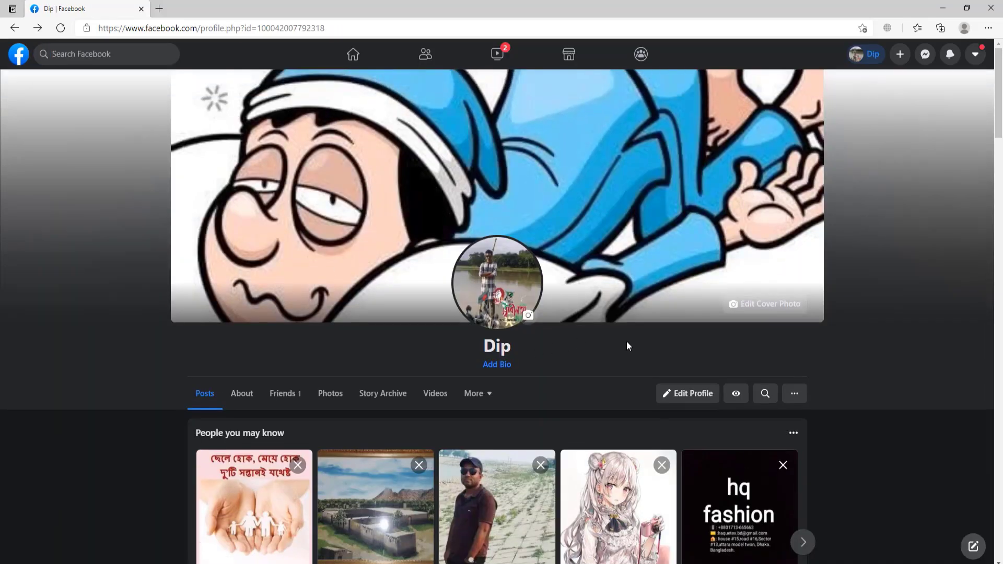
- Look through the profile's posts and examine the framed profile picture update from a friend's account in the other browser
scroll(626, 344, down, 2)
scroll(643, 355, down, 4)
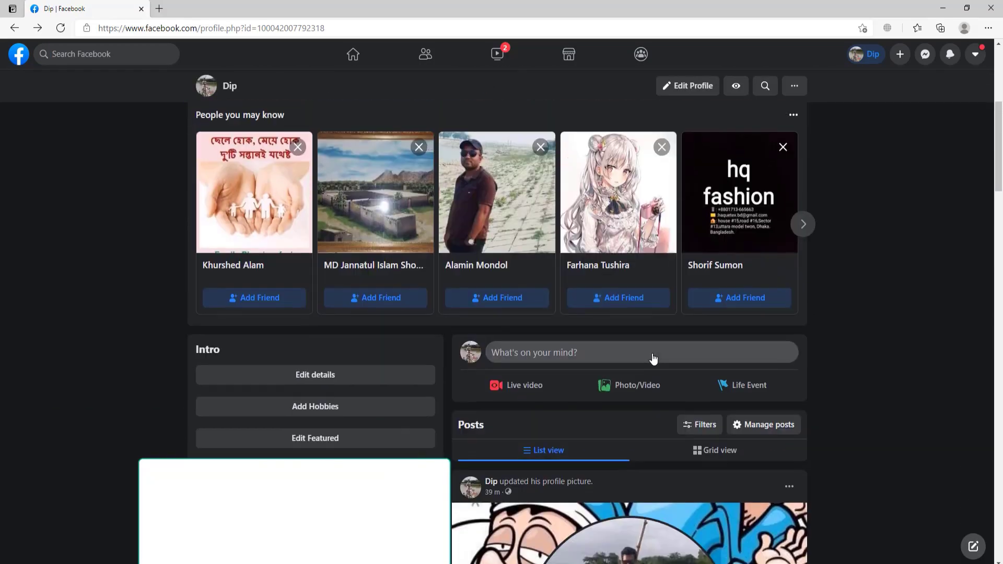
scroll(653, 358, down, 4)
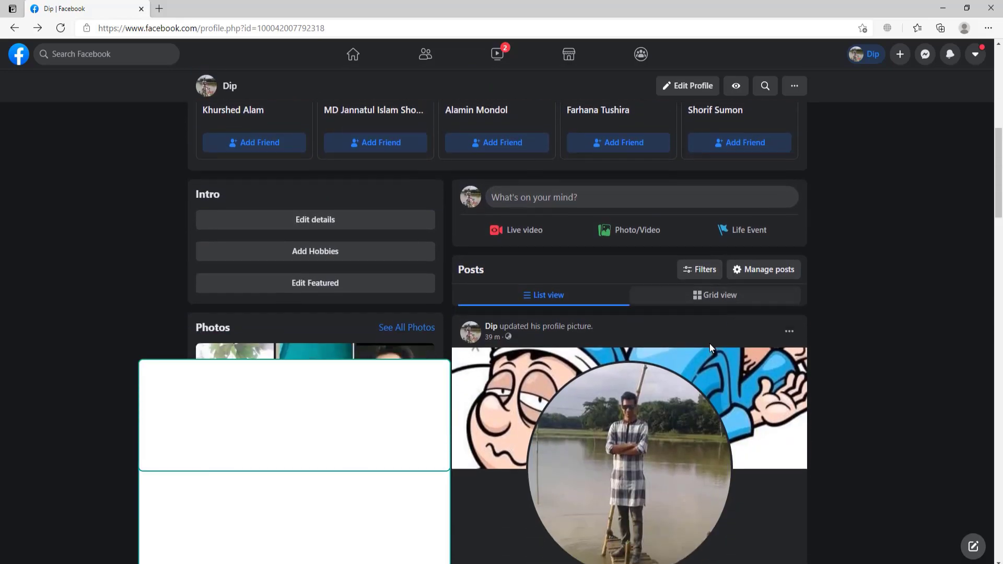
scroll(707, 345, up, 3)
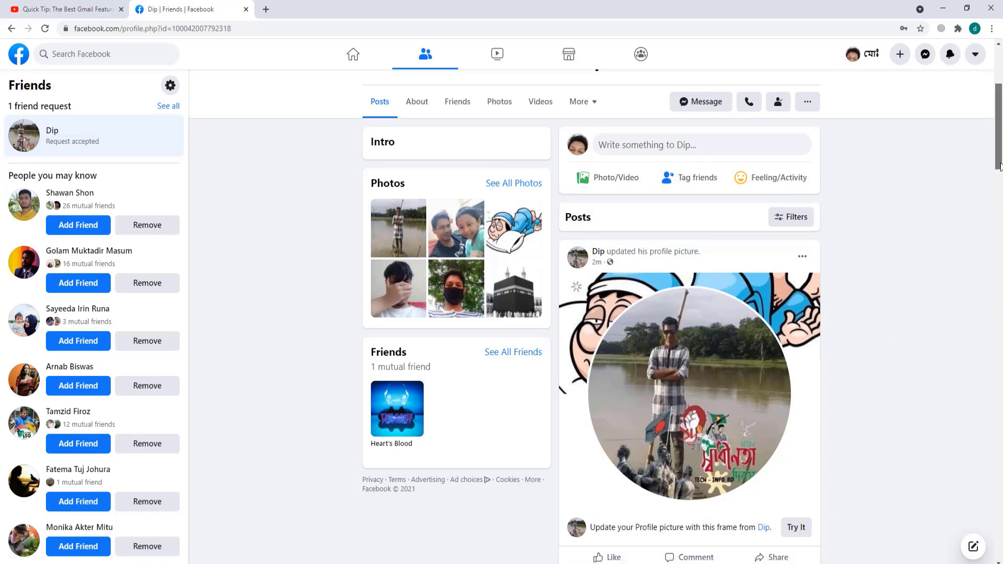
scroll(967, 213, down, 2)
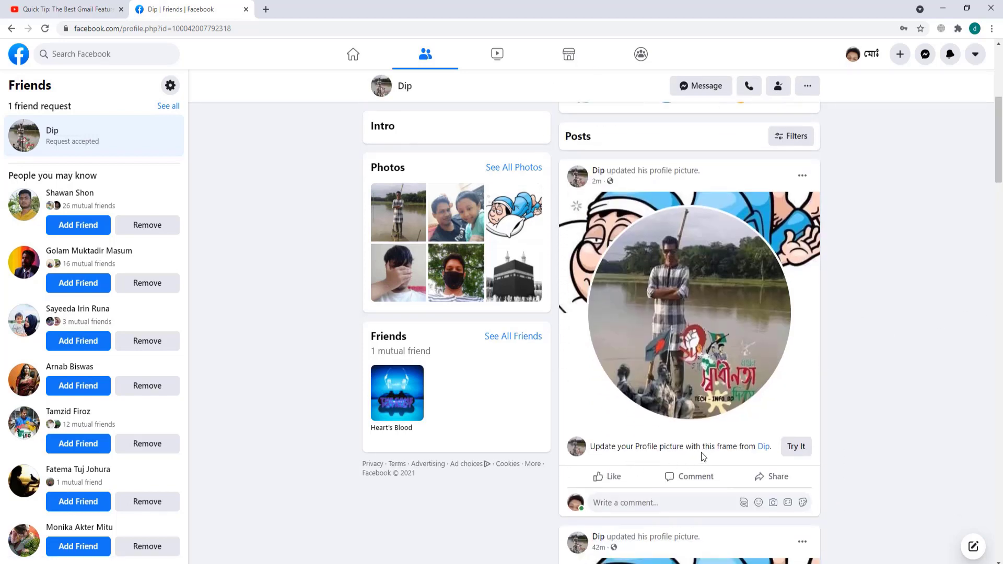